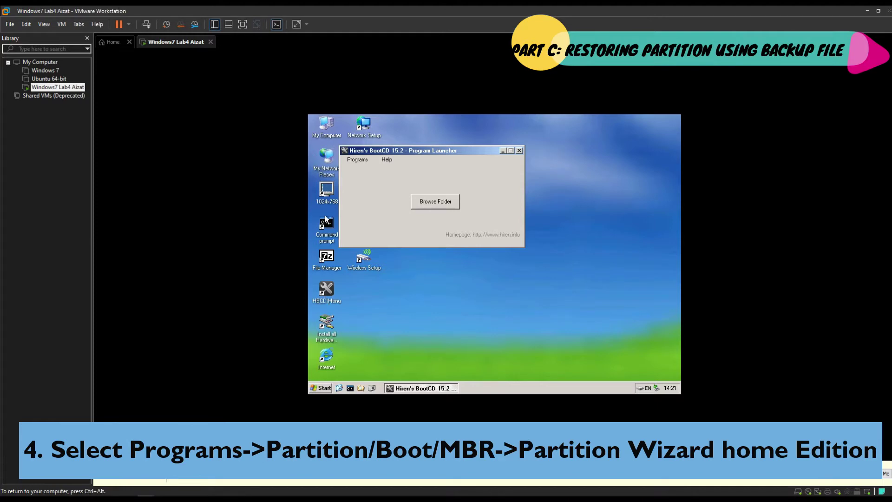
# Step: Launch Partition Wizard Home Edition from the Partition / Boot / MBR programs in Hiren's BootCD launcher
pyautogui.click(359, 160)
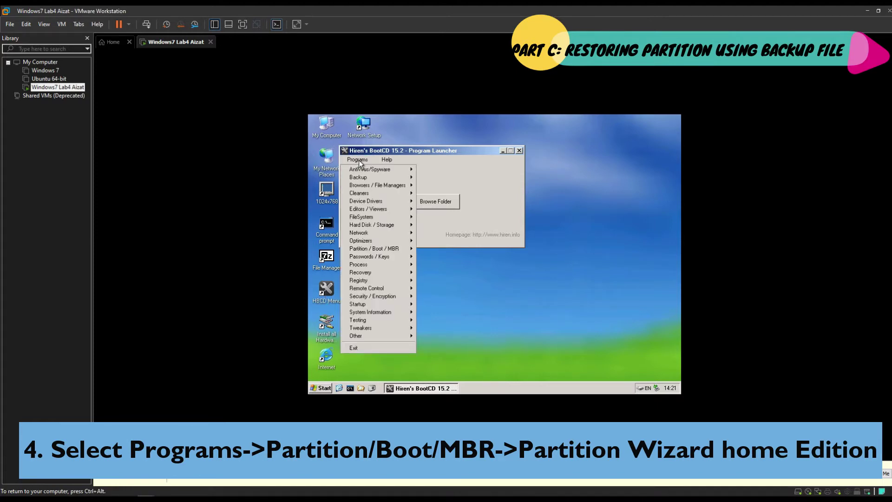
pyautogui.moveTo(393, 250)
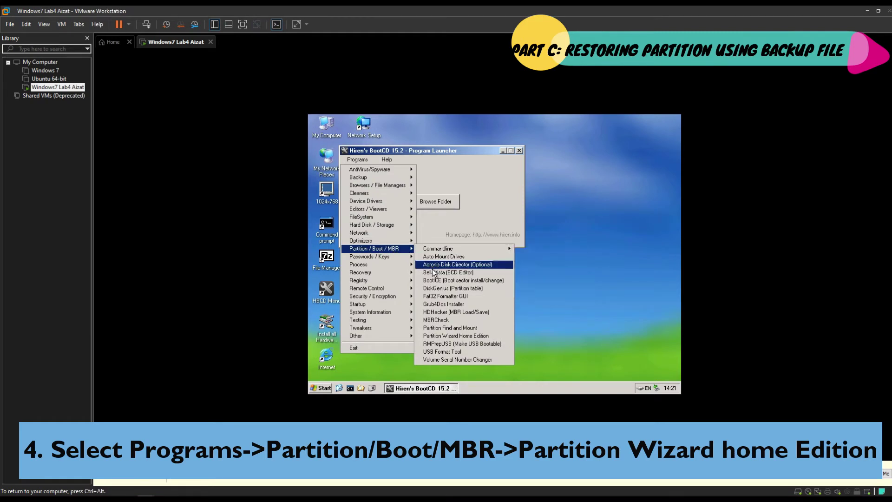
pyautogui.click(446, 335)
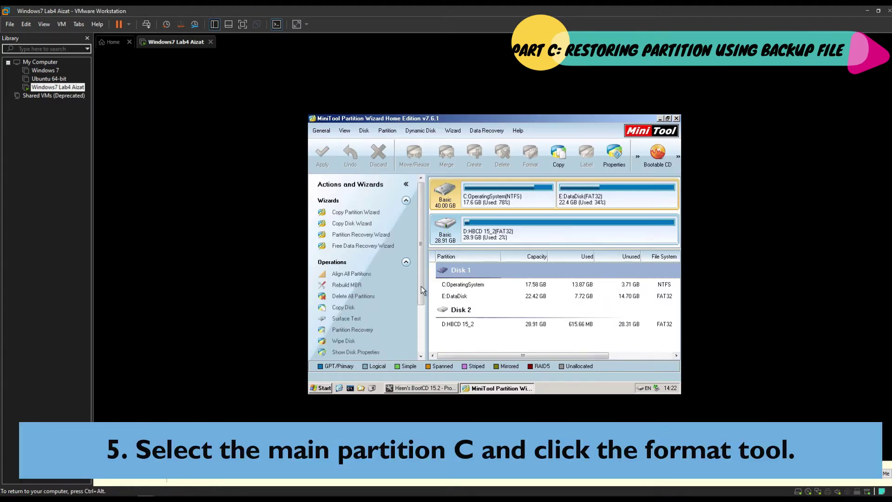
# Step: Set the C: OperatingSystem partition to be formatted as NTFS with default cluster size and the label Windows
pyautogui.click(498, 192)
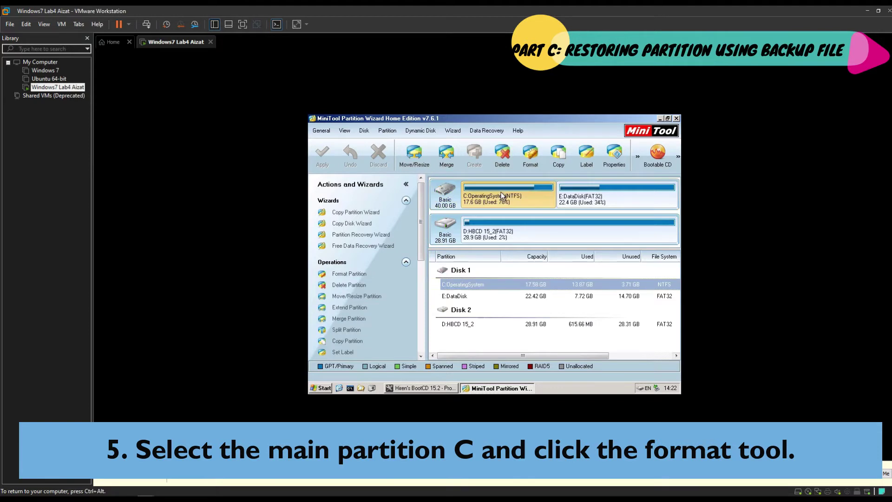
pyautogui.click(534, 155)
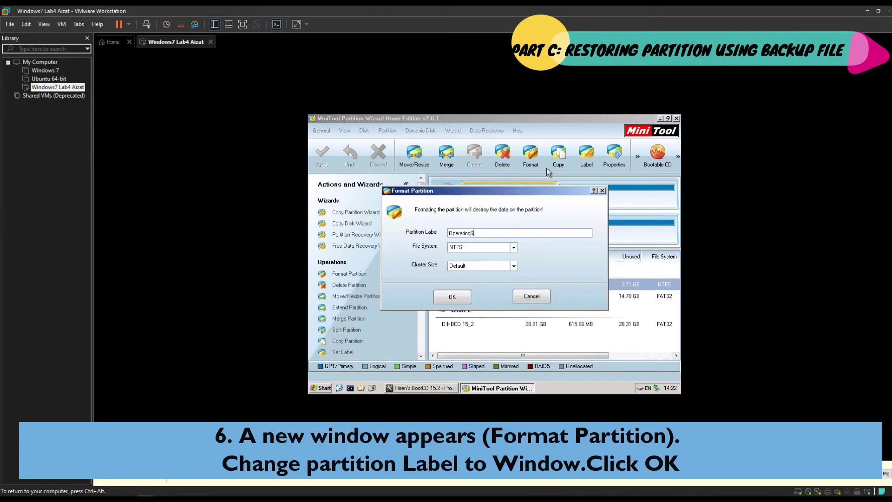
pyautogui.press('BackSpace')
pyautogui.press('BackSpace')
pyautogui.press('BackSpace')
pyautogui.press('BackSpace')
pyautogui.press('BackSpace')
pyautogui.press('BackSpace')
pyautogui.press('BackSpace')
pyautogui.press('BackSpace')
pyautogui.press('BackSpace')
pyautogui.press('BackSpace')
pyautogui.press('BackSpace')
pyautogui.write('Windows')
pyautogui.click(454, 297)
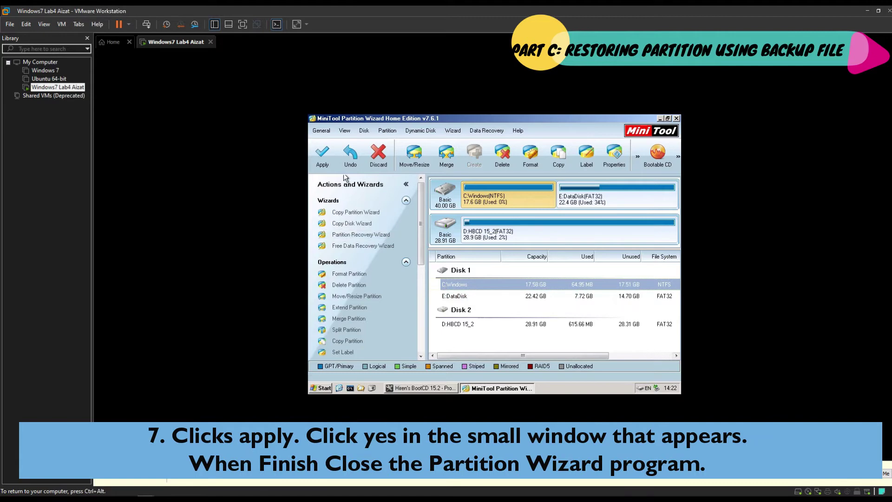
# Step: Apply the pending format of partition C:, acknowledge completion, and close Partition Wizard and the BootCD launcher
pyautogui.click(323, 162)
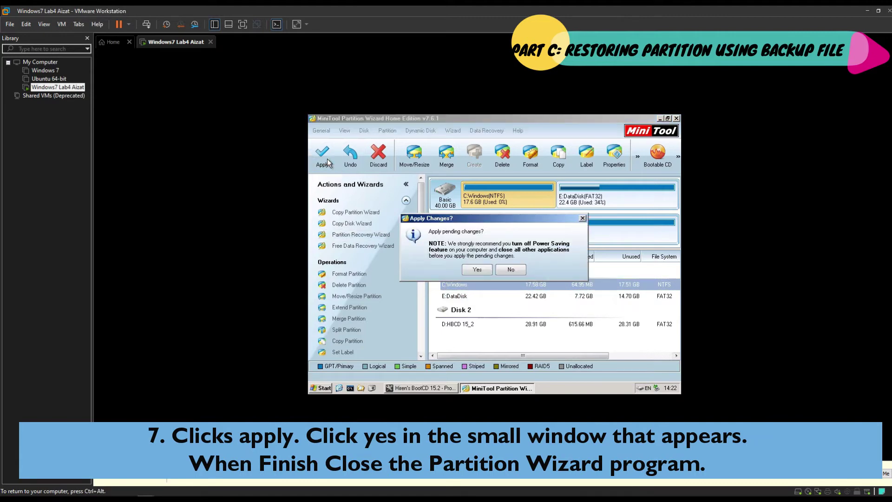
pyautogui.click(481, 269)
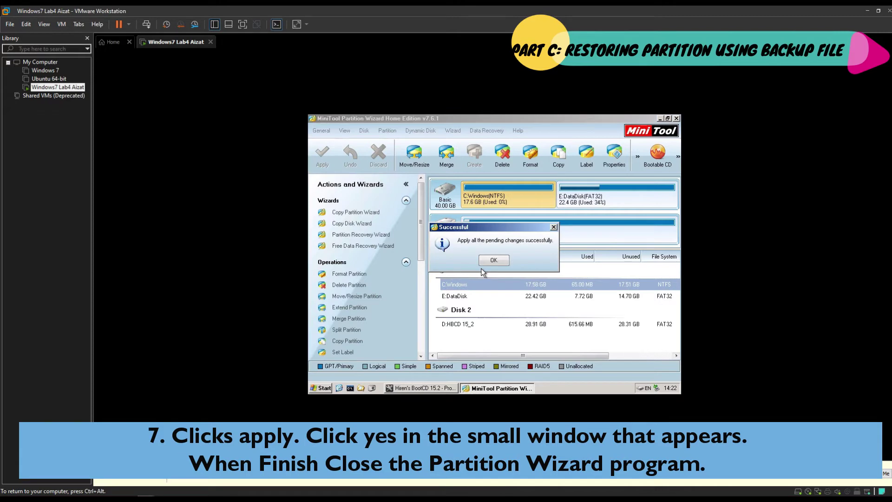
pyautogui.click(491, 261)
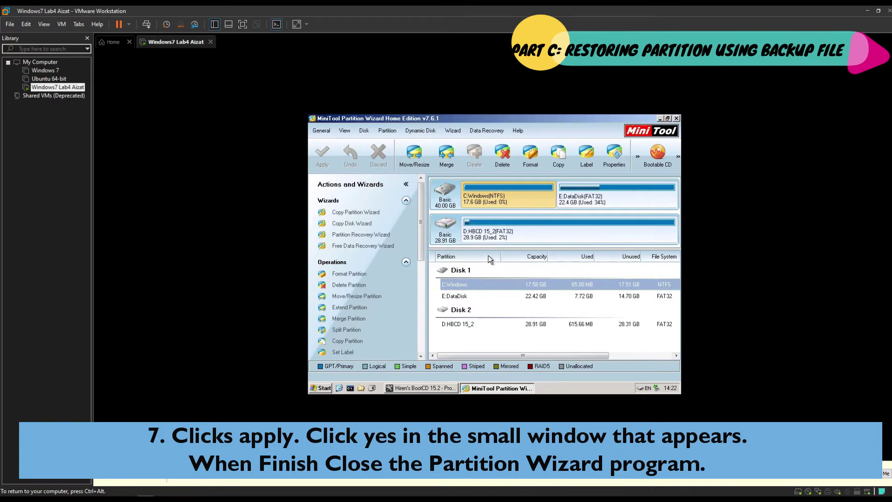
pyautogui.click(676, 119)
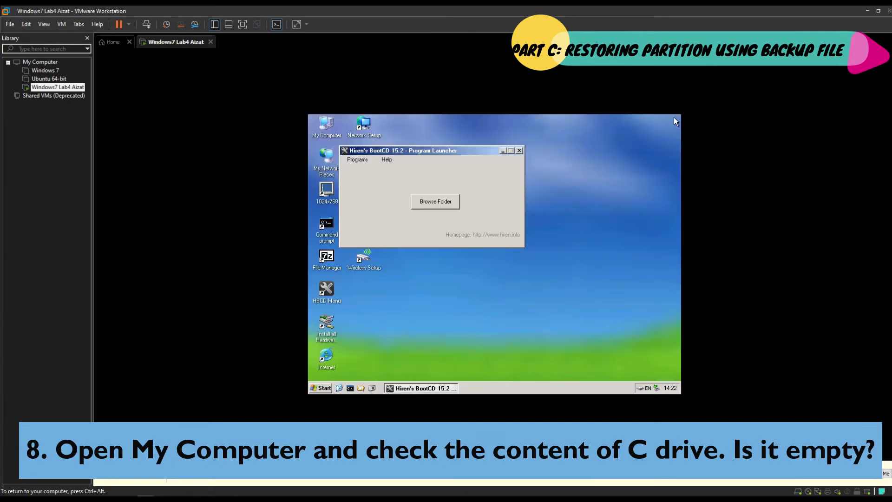
pyautogui.click(519, 151)
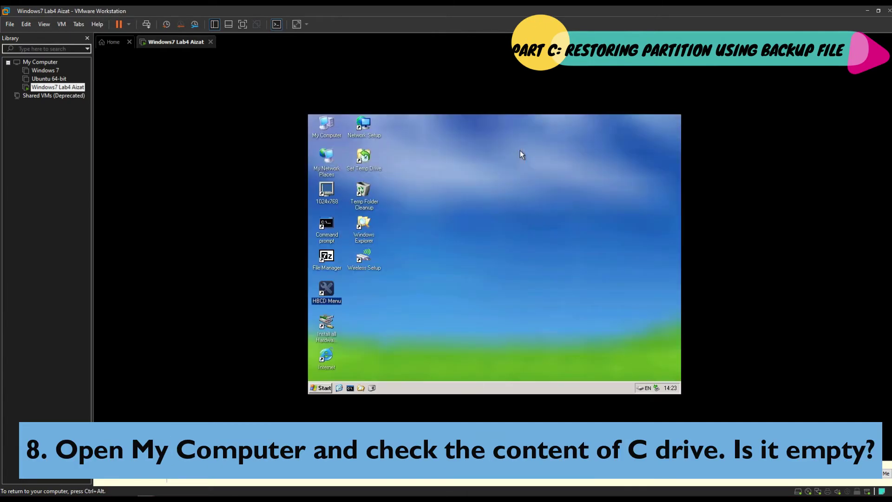
# Step: Check the contents of the C: Windows drive through My Computer and close the window
pyautogui.doubleClick(321, 130)
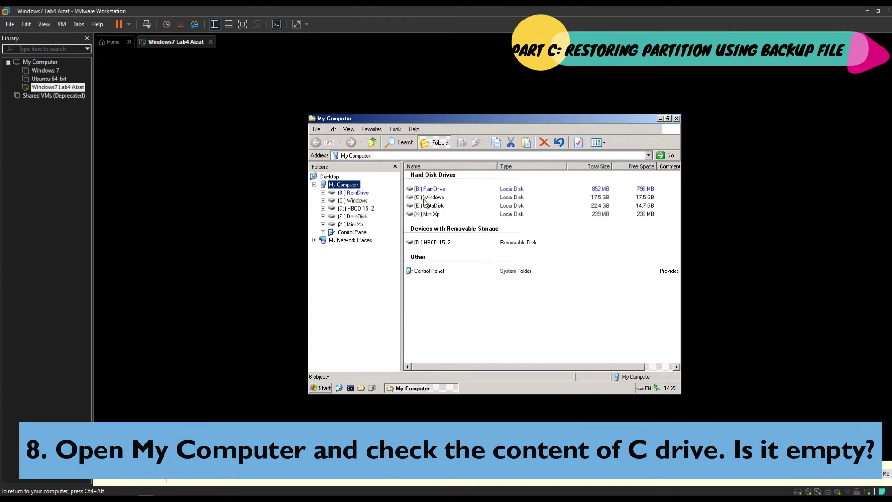
pyautogui.doubleClick(426, 199)
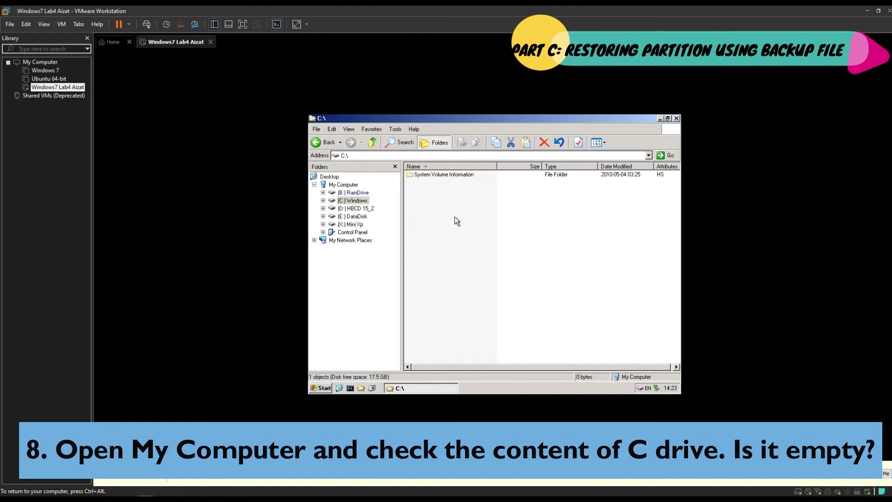
pyautogui.click(676, 119)
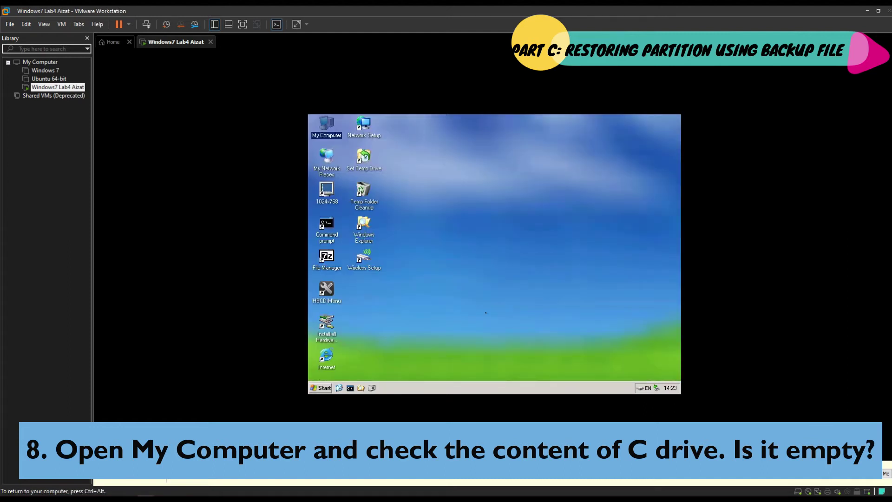
# Step: Run the HBCD Menu again and launch DriveImage XML from its Backup programs
pyautogui.click(327, 291)
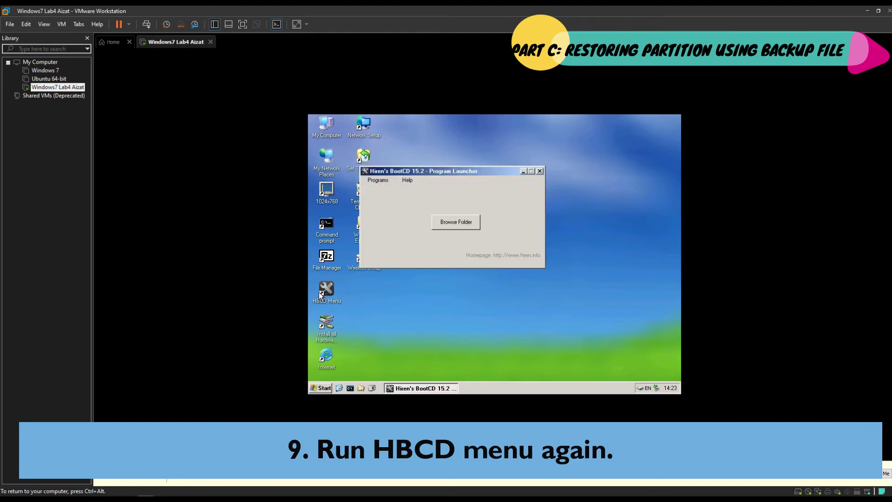
pyautogui.click(378, 180)
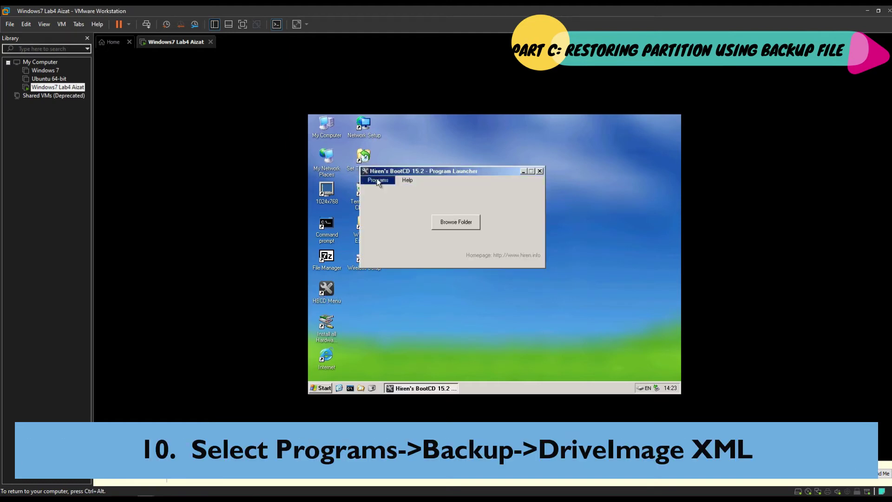
pyautogui.moveTo(390, 194)
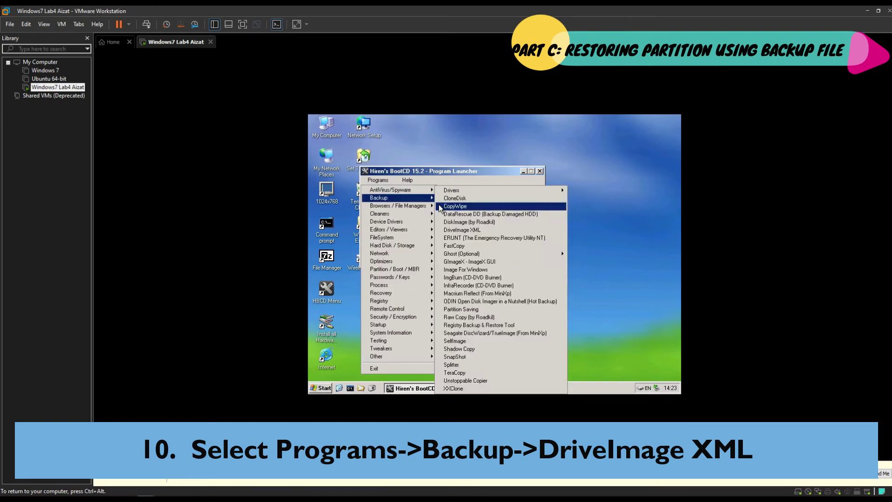
pyautogui.click(458, 229)
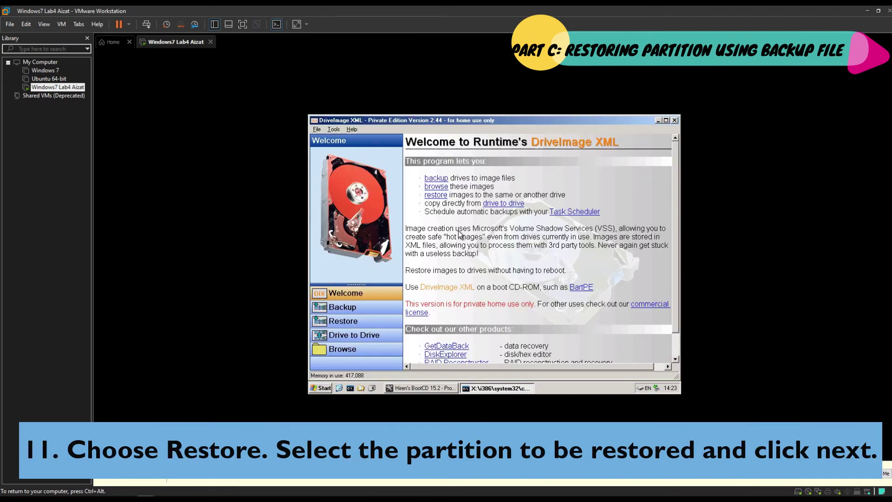
# Step: Start a restore in DriveImage XML for the C: (Windows) partition on DISK0#1
pyautogui.click(344, 321)
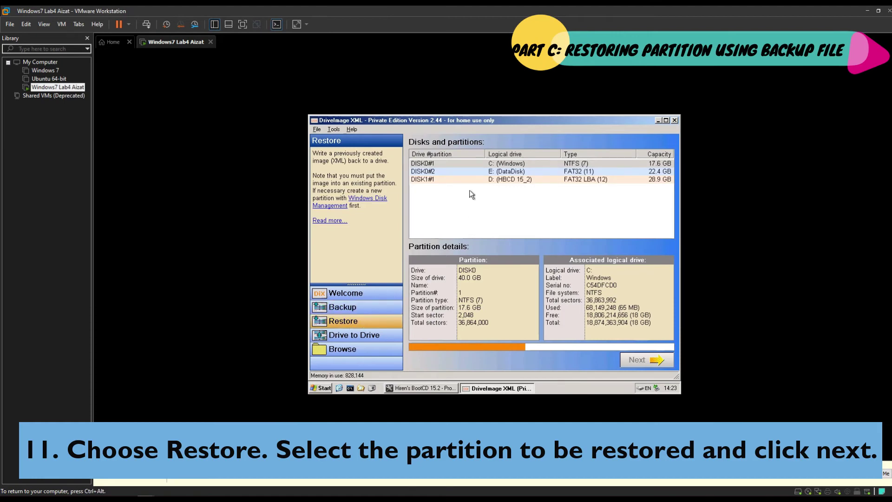
pyautogui.click(477, 162)
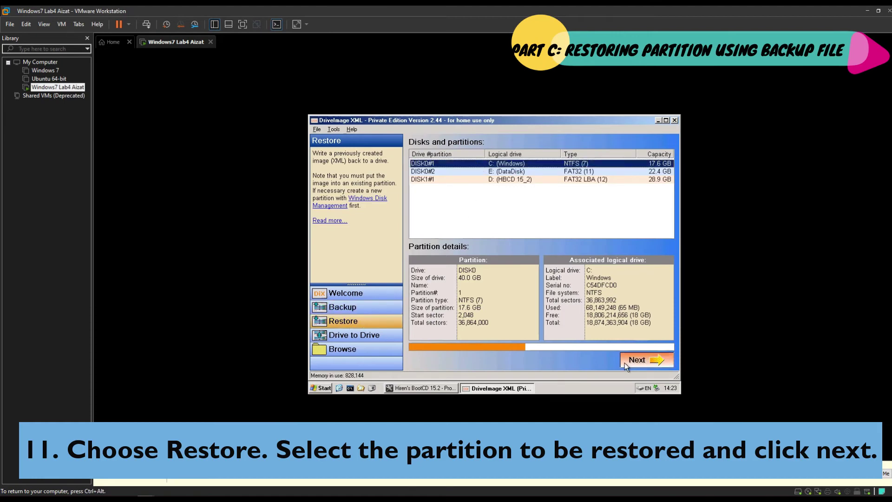
pyautogui.click(627, 362)
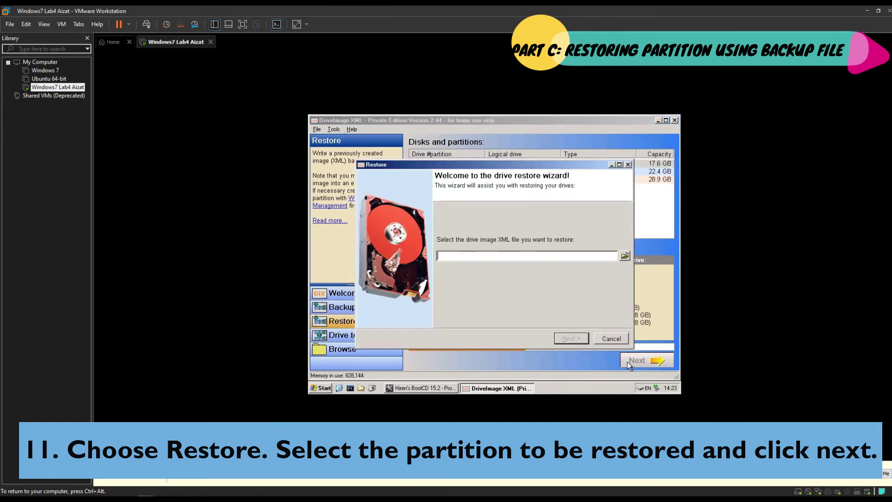
# Step: Choose Drive_C.xml from the E: DataDisk drive as the backup image to restore
pyautogui.click(624, 256)
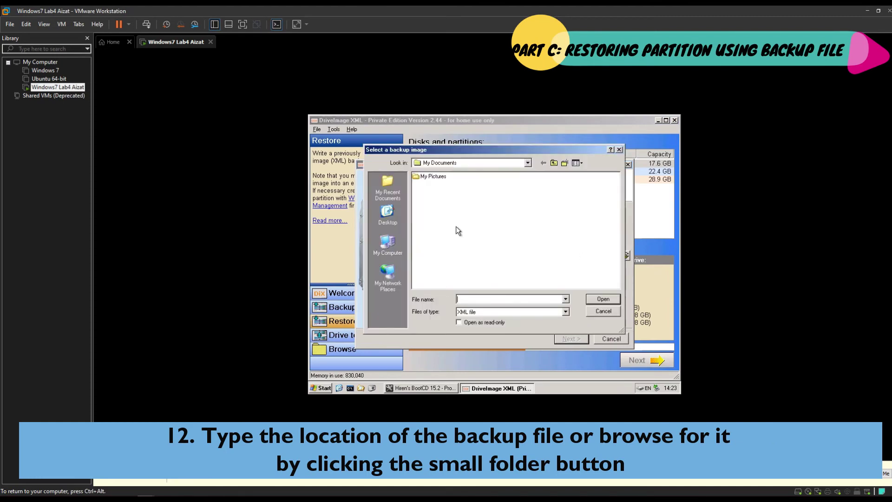
pyautogui.click(388, 243)
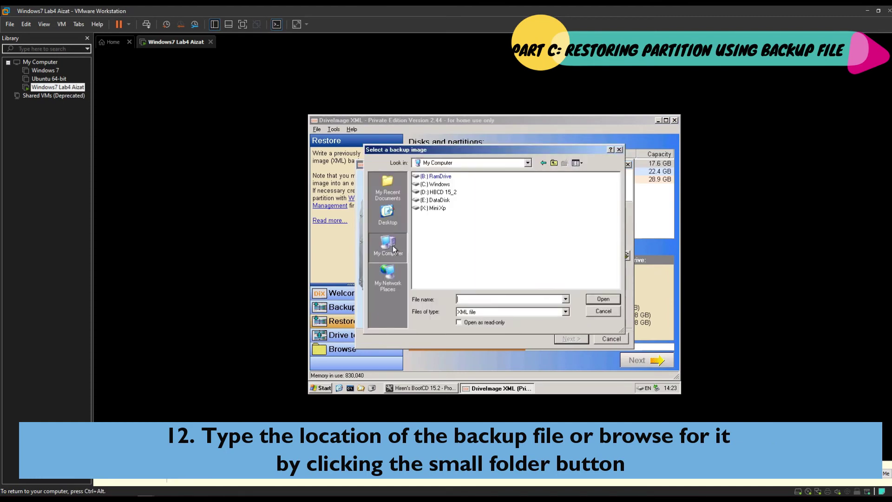
pyautogui.doubleClick(449, 201)
pyautogui.click(439, 194)
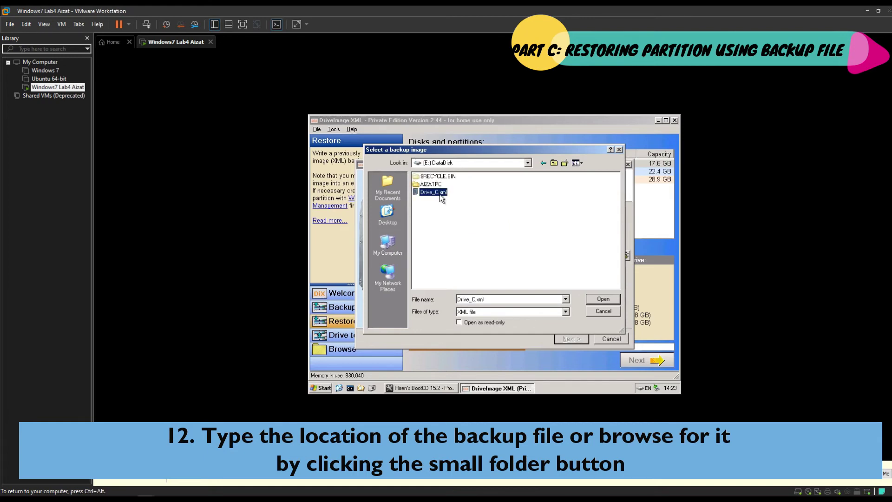
pyautogui.click(598, 298)
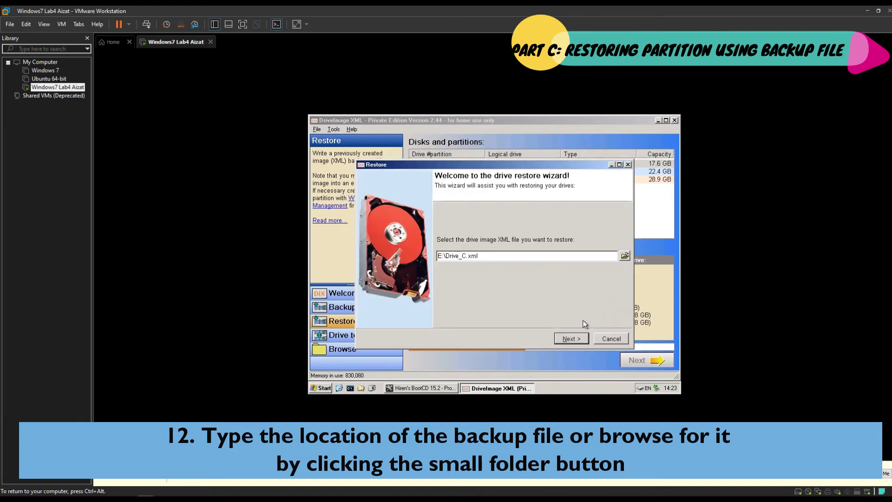
# Step: Restore the image onto the C: partition, confirming the overwrite with DISK0#1
pyautogui.click(578, 338)
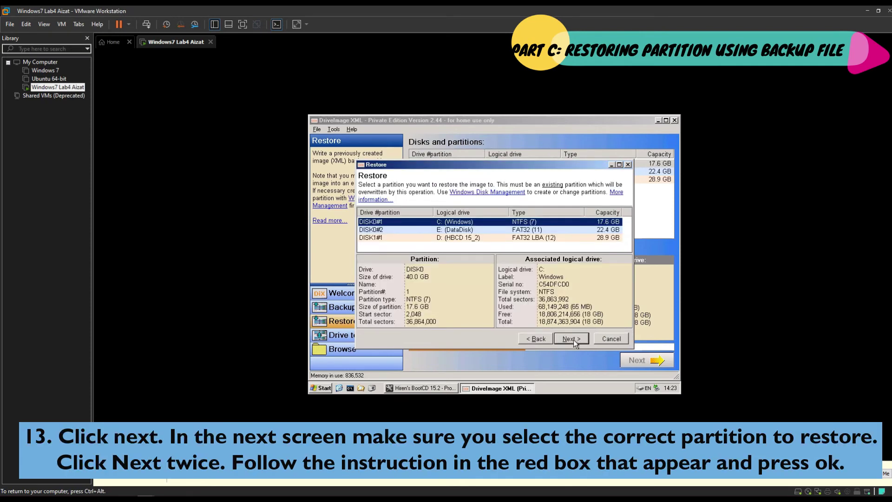
pyautogui.click(573, 339)
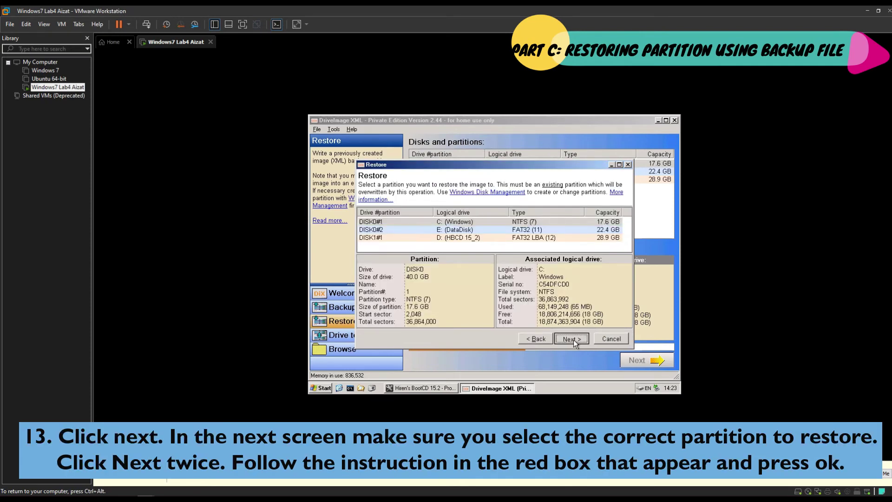
pyautogui.click(572, 338)
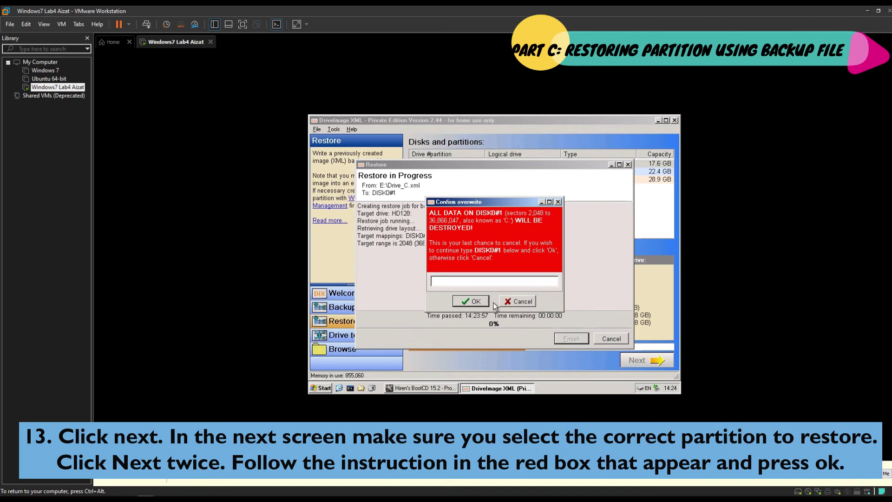
pyautogui.write('DISK0#1')
pyautogui.click(470, 301)
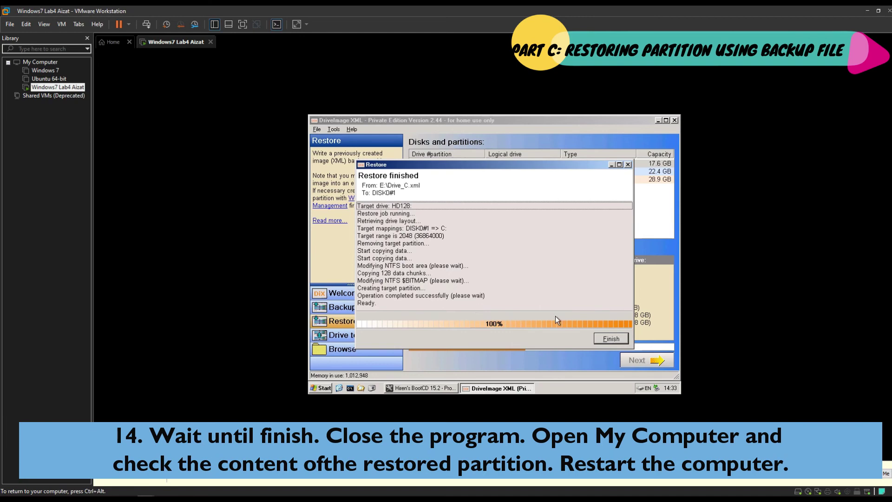
# Step: Finish the restore wizard and close both DriveImage XML and the BootCD launcher
pyautogui.click(608, 338)
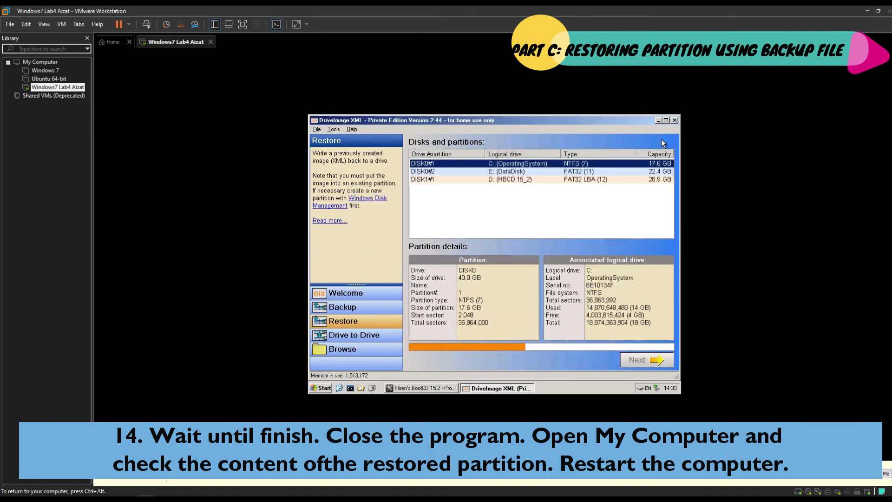
pyautogui.click(674, 121)
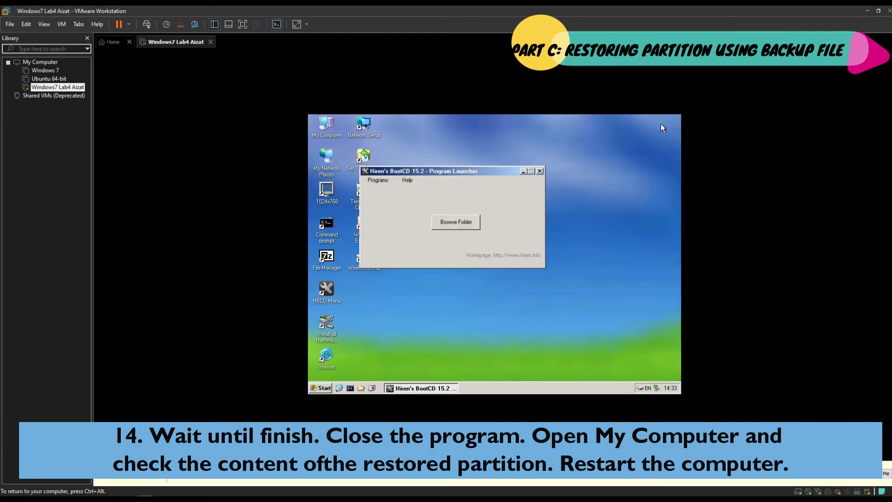
pyautogui.click(539, 172)
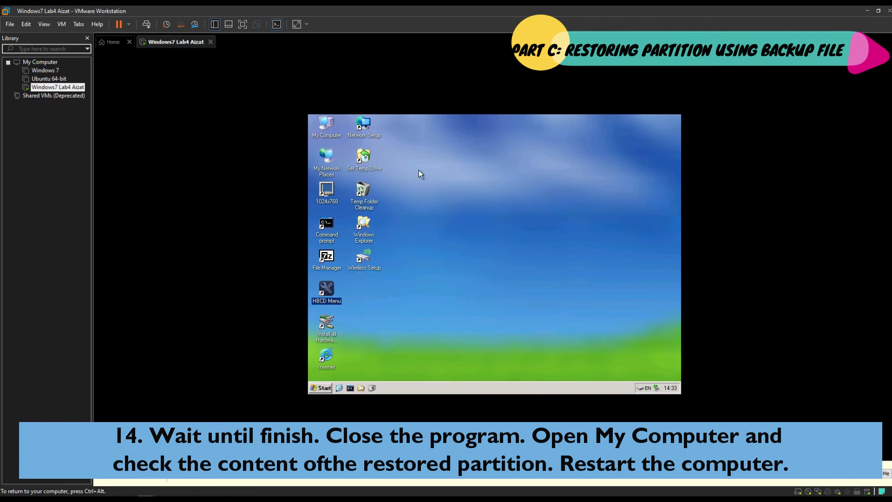
# Step: Open the restored C: OperatingSystem drive through My Computer to check its contents
pyautogui.doubleClick(327, 126)
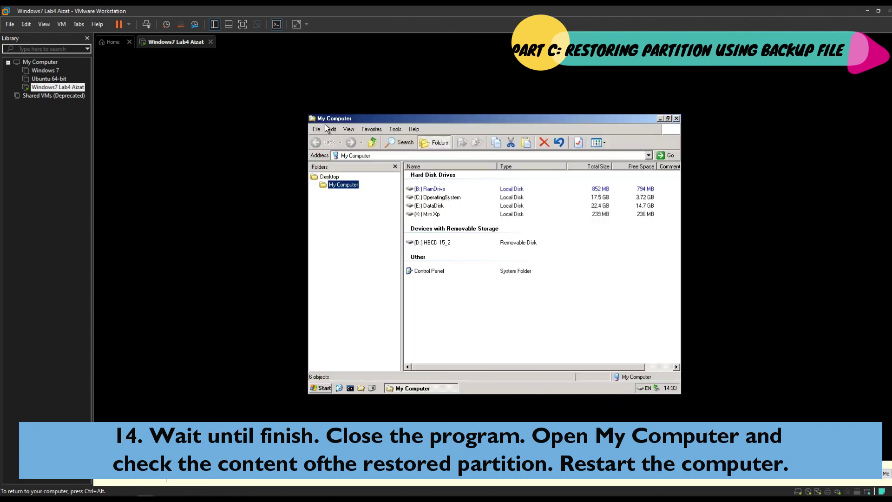
pyautogui.doubleClick(432, 197)
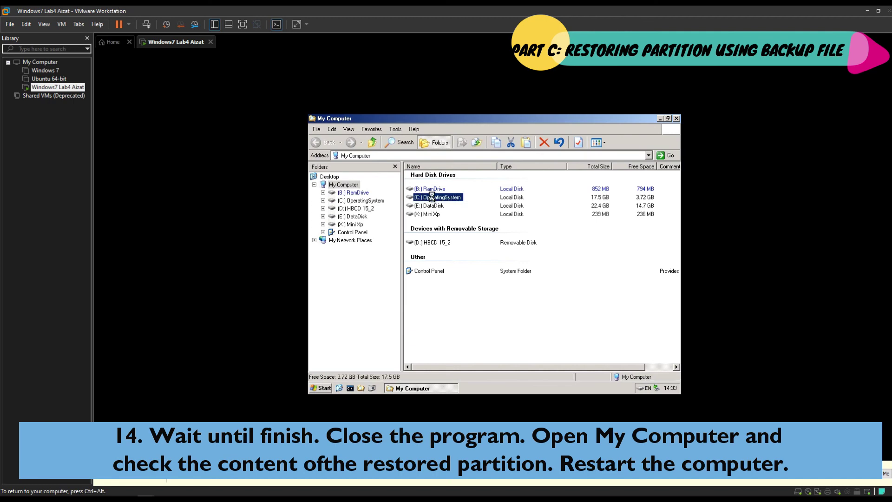